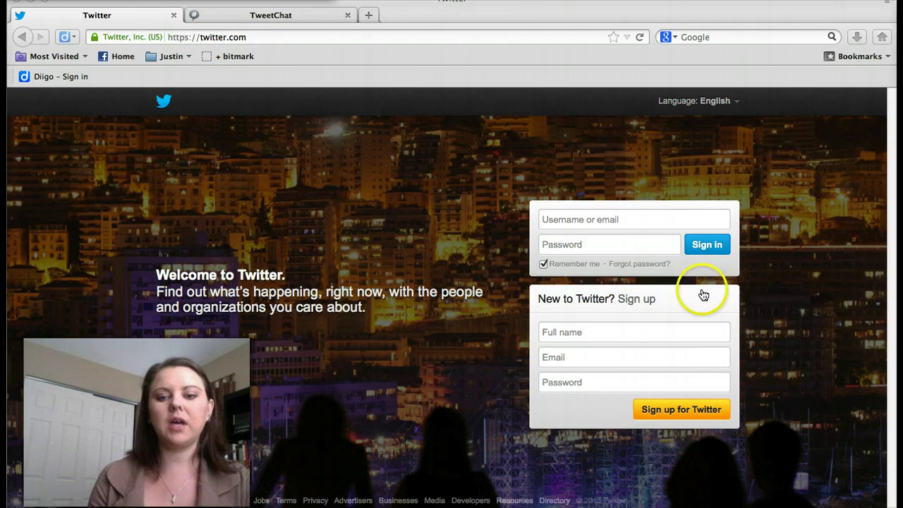
# Enter the account's e-mail in Twitter's sign-in username field by accepting the suggested address
pyautogui.click(635, 220)
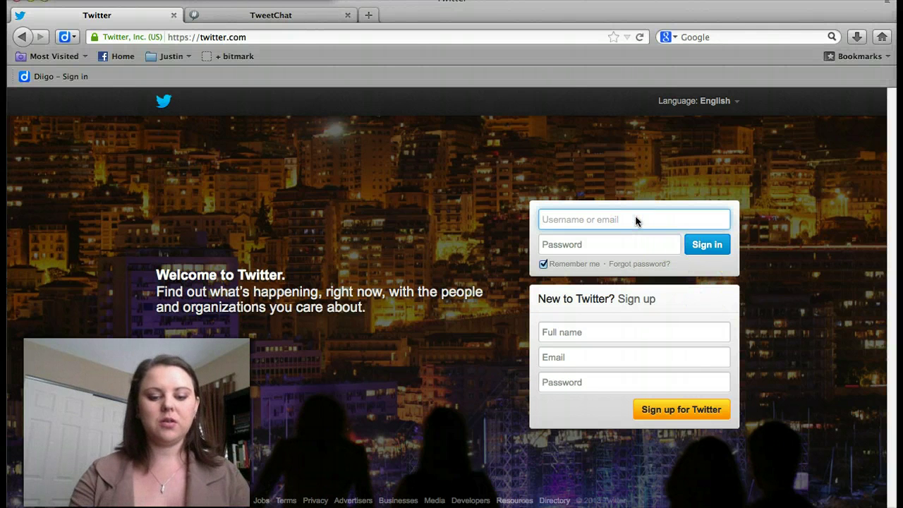
pyautogui.write('rg')
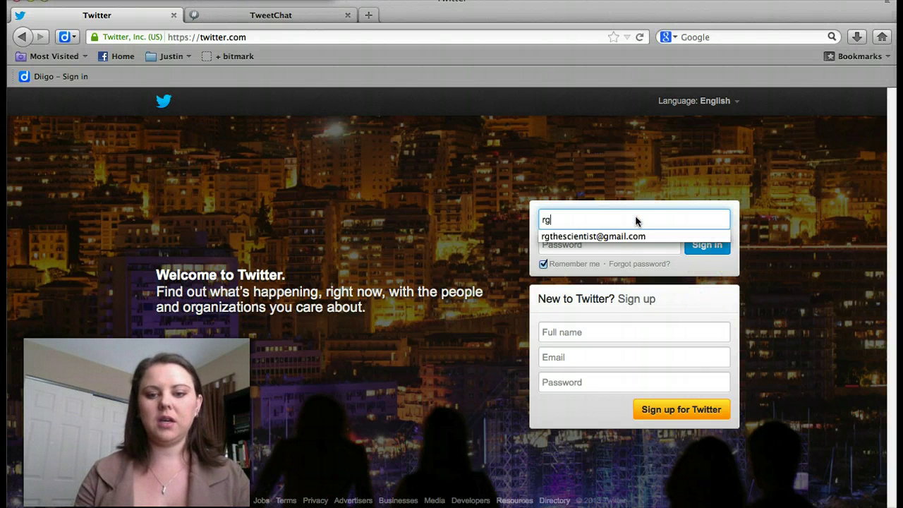
pyautogui.press('Down')
pyautogui.press('Return')
pyautogui.press('Return')
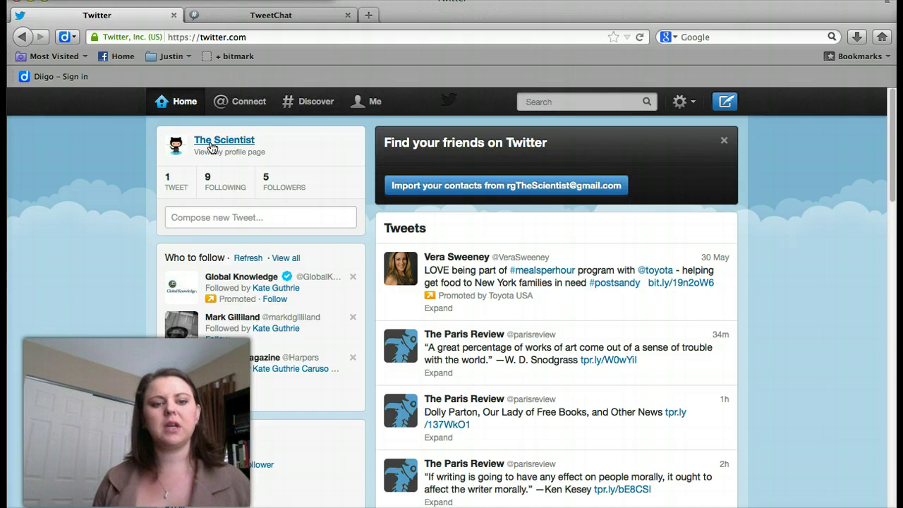
# Switch to the TweetChat tab to show tweetchat.com and its three-step guide
pyautogui.click(287, 15)
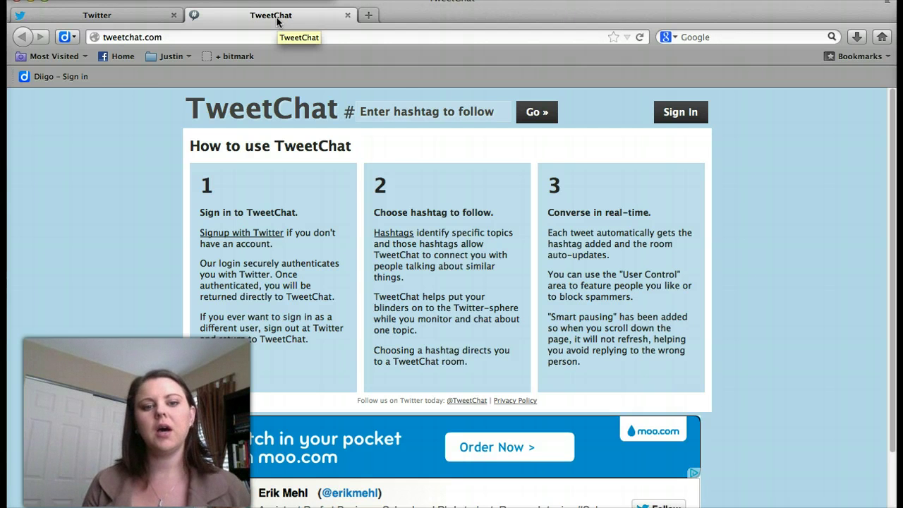
pyautogui.click(396, 145)
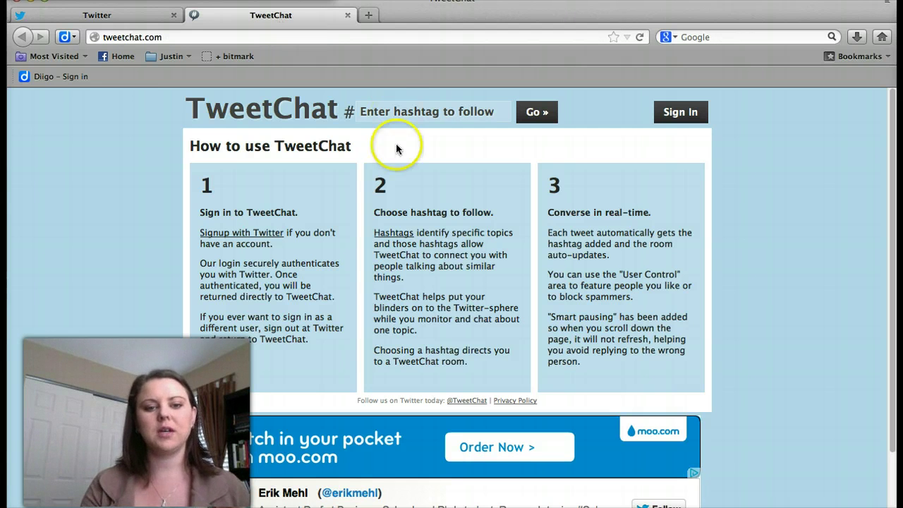
# Enter rgMOOC as the hashtag, sign in with Twitter and authorize the TweetChat app
pyautogui.click(370, 106)
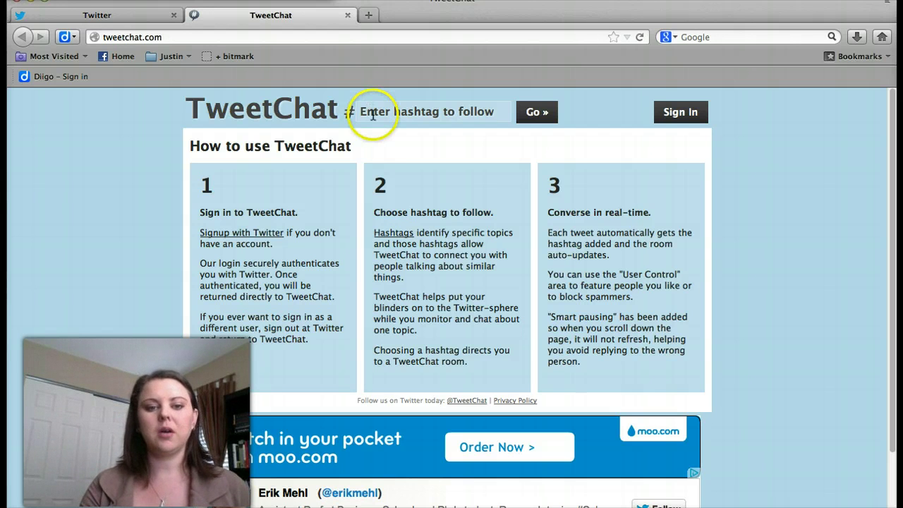
pyautogui.write('rgMOOC')
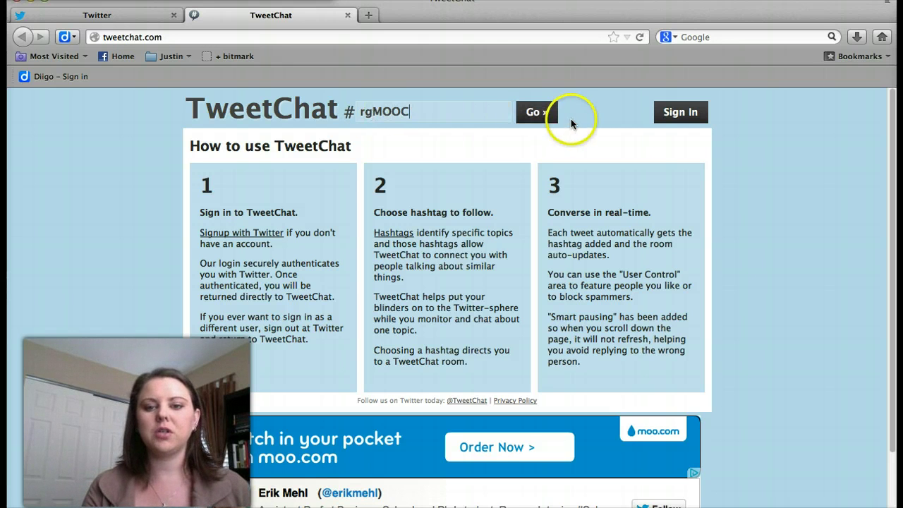
pyautogui.click(670, 115)
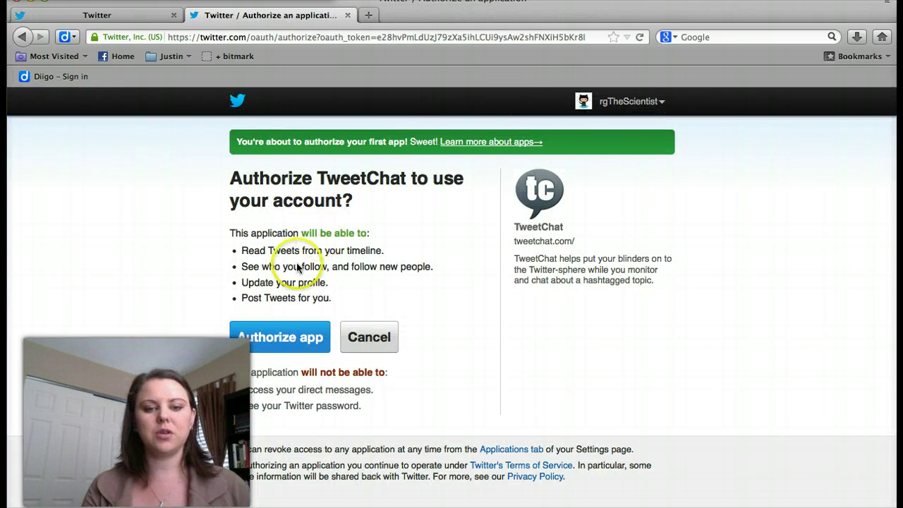
pyautogui.click(253, 343)
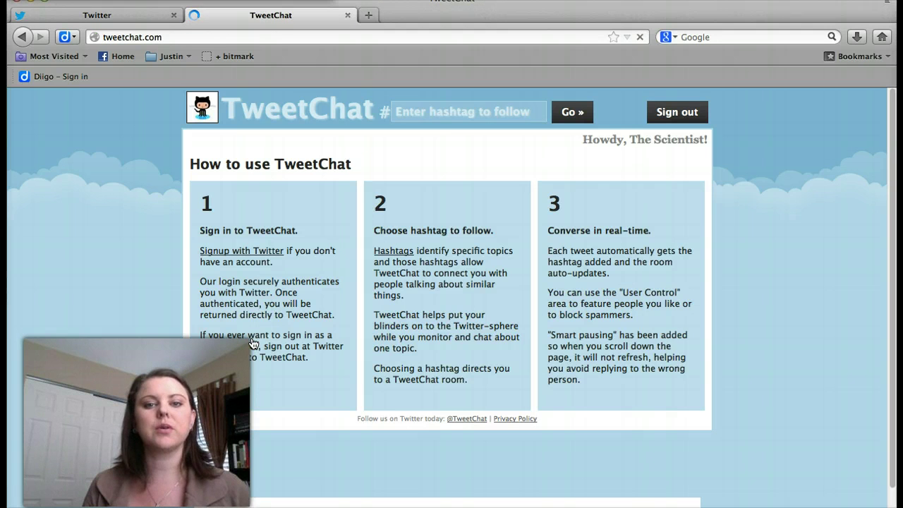
# Open the #rgMOOC chat room and put the cursor in its message box
pyautogui.click(475, 116)
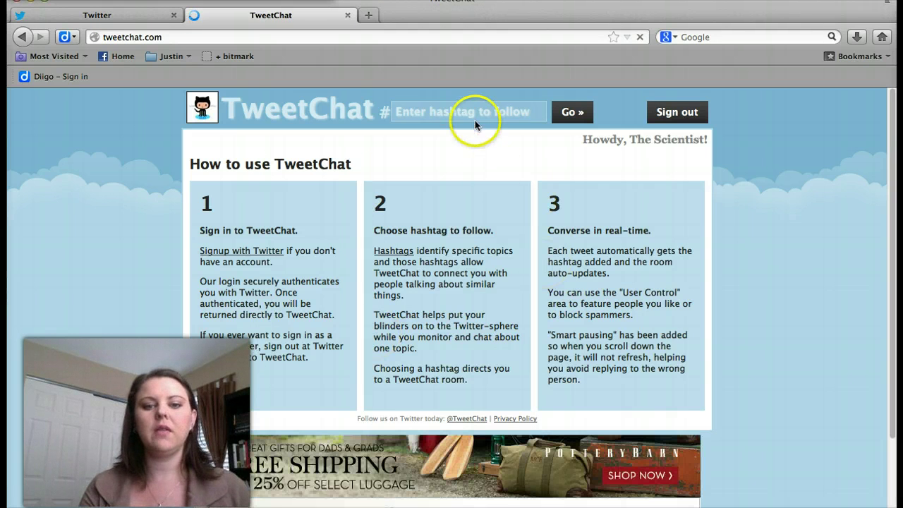
pyautogui.write('rgMOOC')
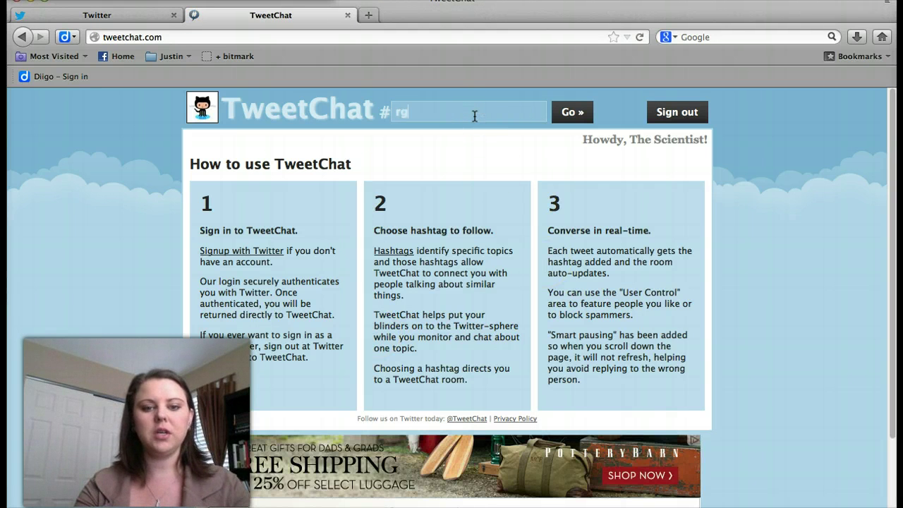
pyautogui.click(572, 112)
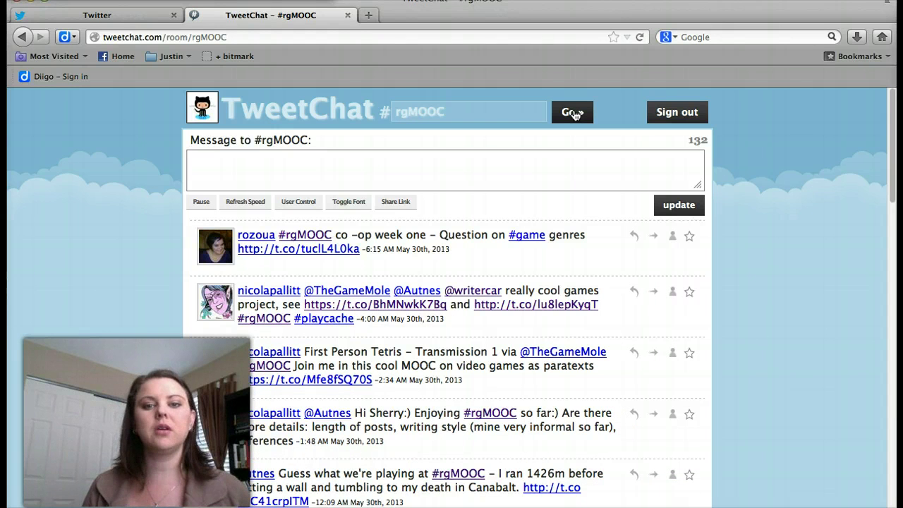
pyautogui.click(292, 166)
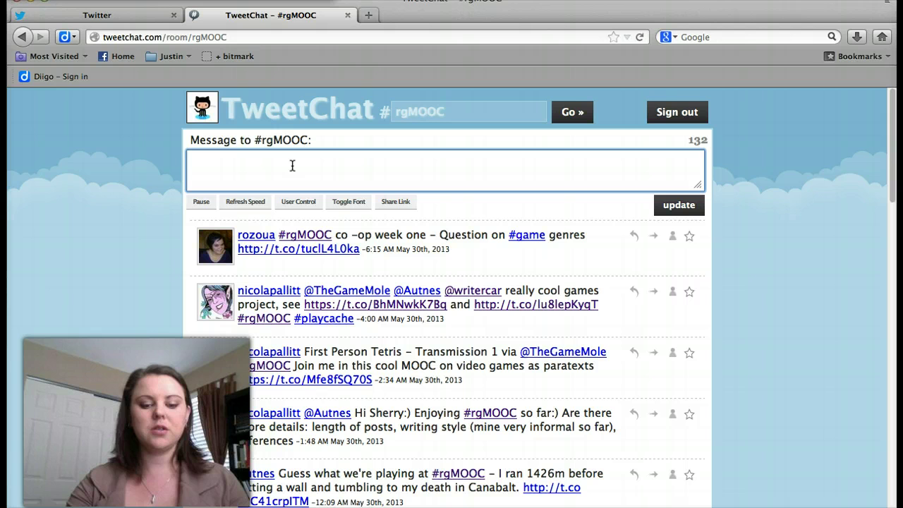
# Type 'Don't forget the live tweet chat tonight at 7PM (MST)!' in the message box
pyautogui.write("Don't")
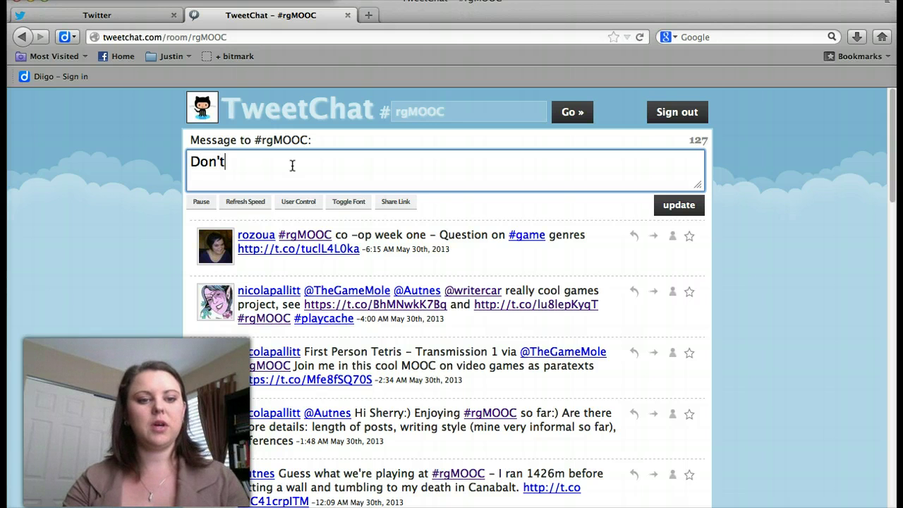
pyautogui.write(' forget ')
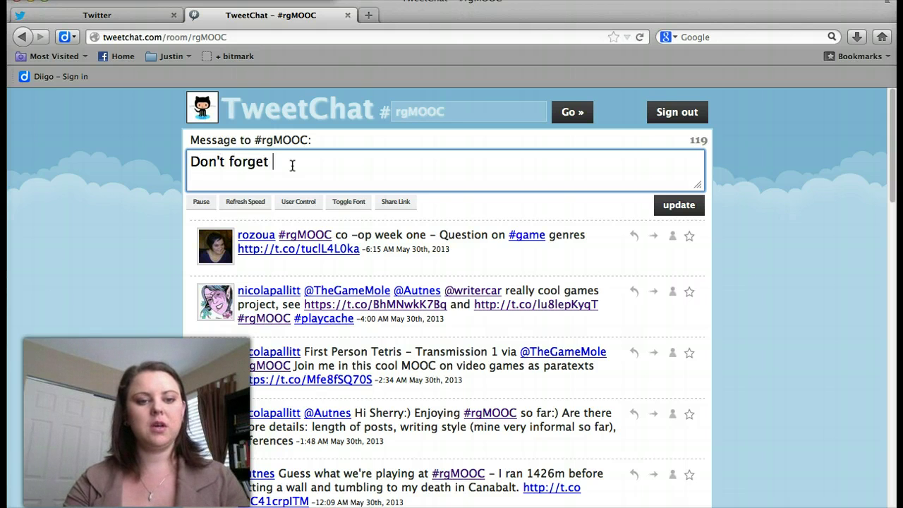
pyautogui.write('the live r')
pyautogui.press('BackSpace')
pyautogui.write('twe')
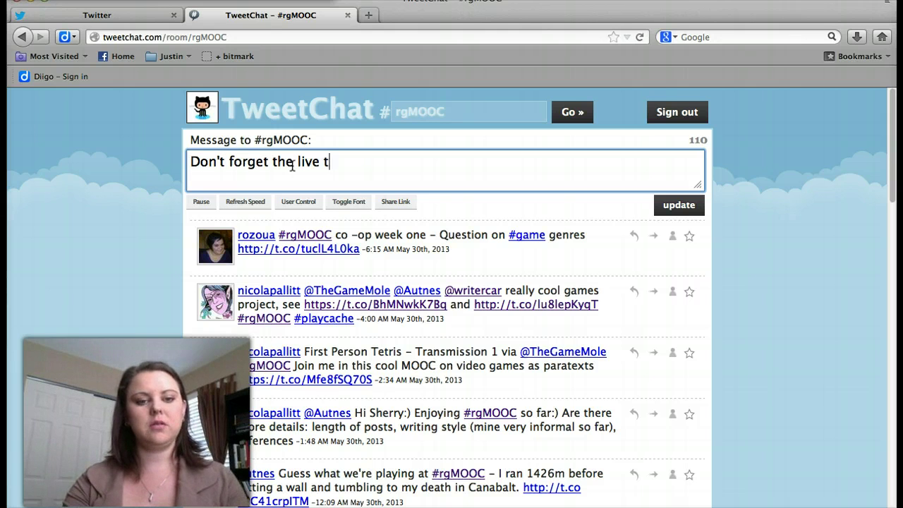
pyautogui.write('et c')
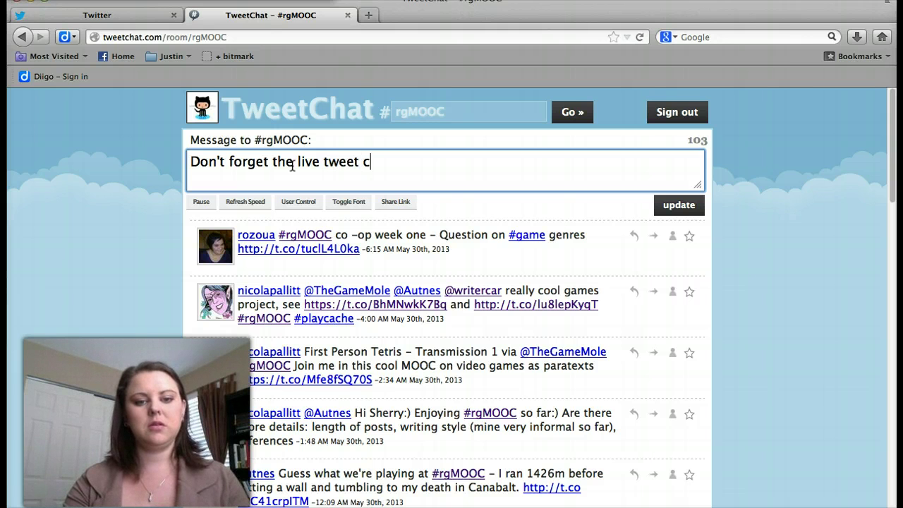
pyautogui.write('hat tonight ')
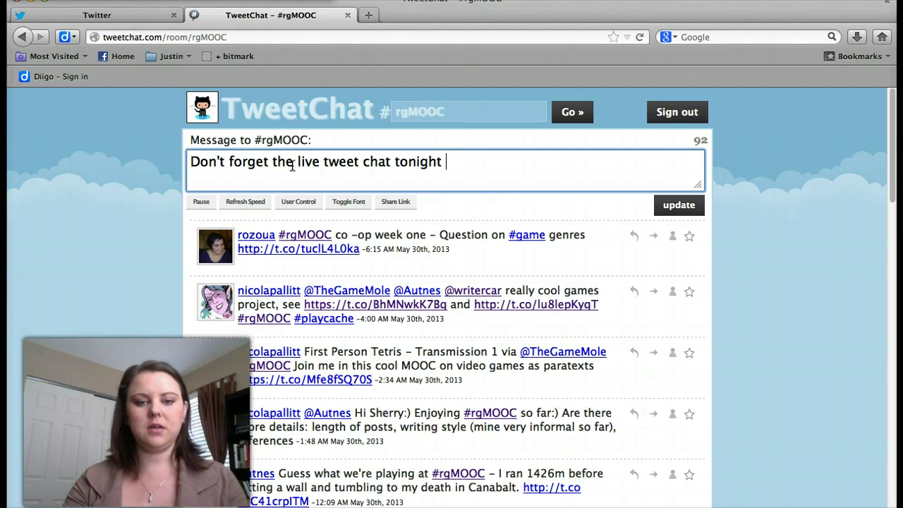
pyautogui.write('at 7P')
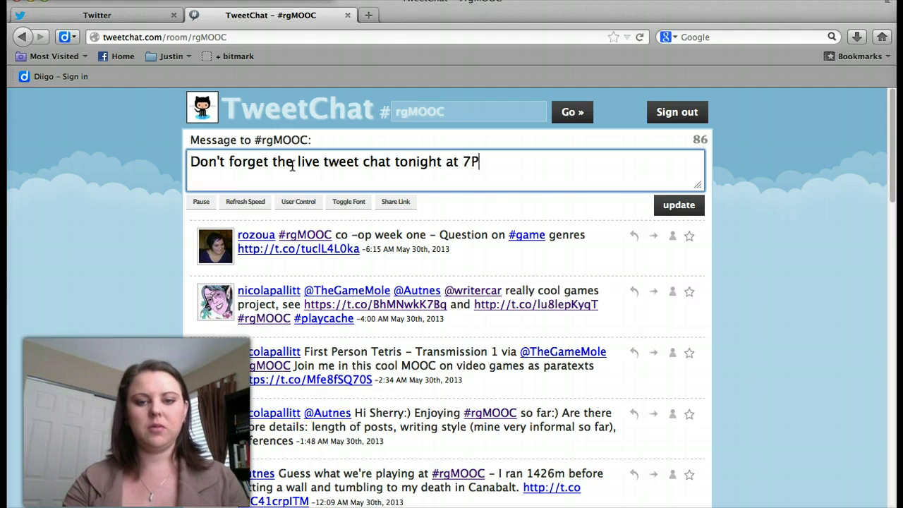
pyautogui.write('M (')
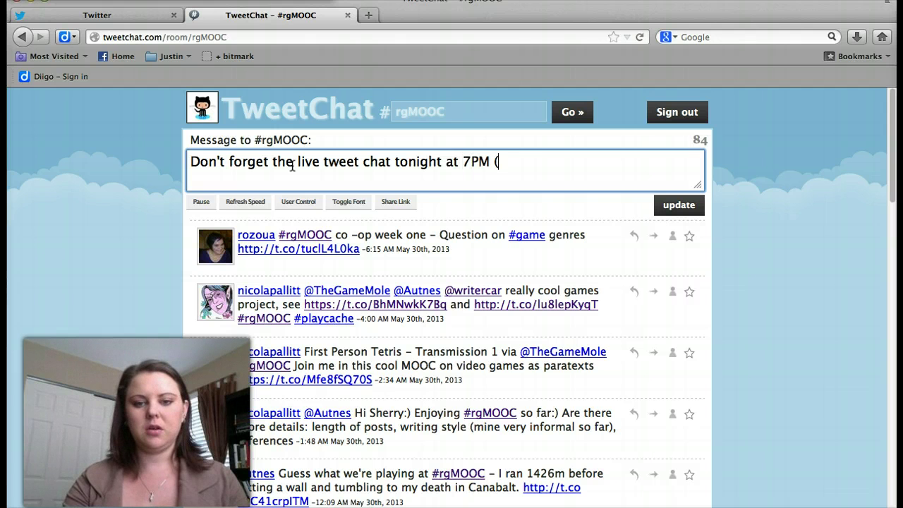
pyautogui.write('MST)!')
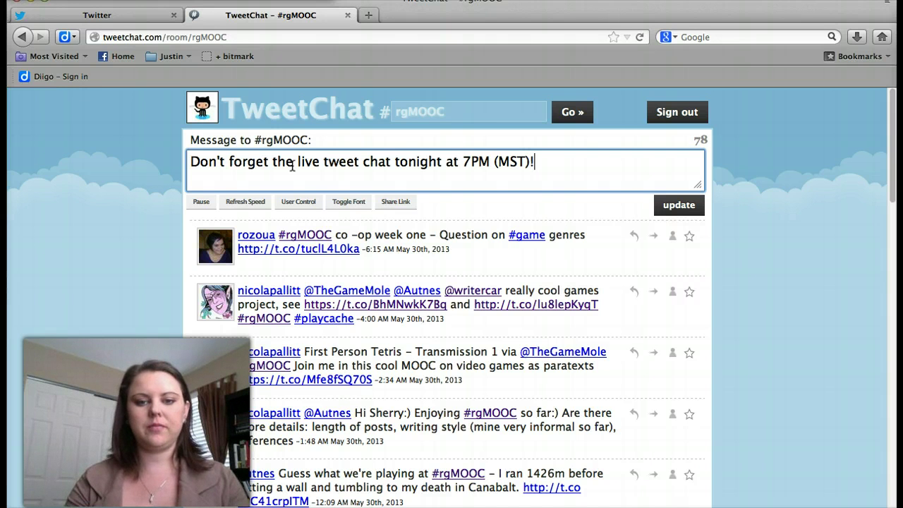
# Correct 'tweet chat' to 'TweetChat' and post the announcement to #rgMOOC
pyautogui.click(367, 167)
pyautogui.press('BackSpace')
pyautogui.press('BackSpace')
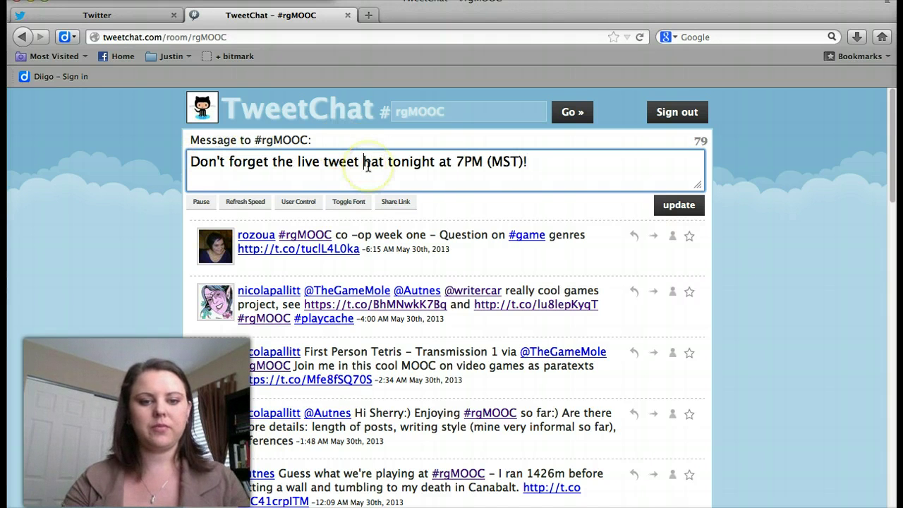
pyautogui.write('C')
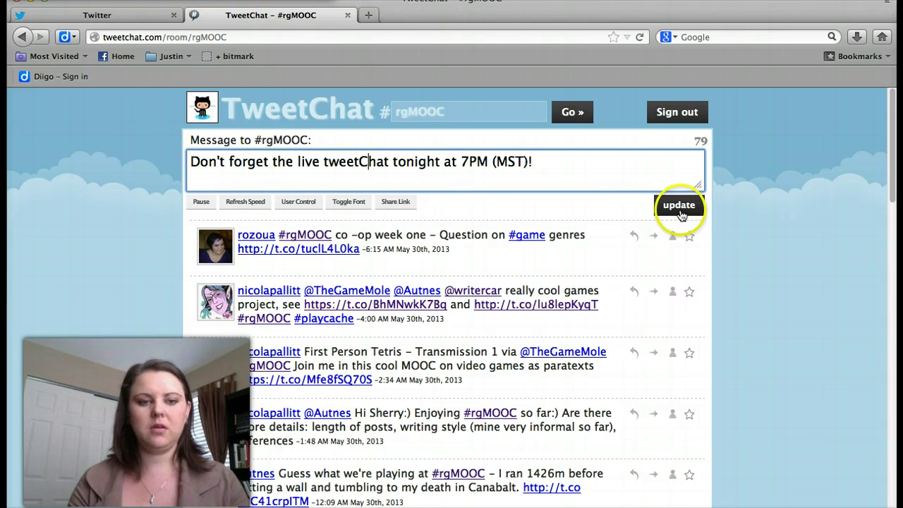
pyautogui.click(329, 161)
pyautogui.press('BackSpace')
pyautogui.write('T')
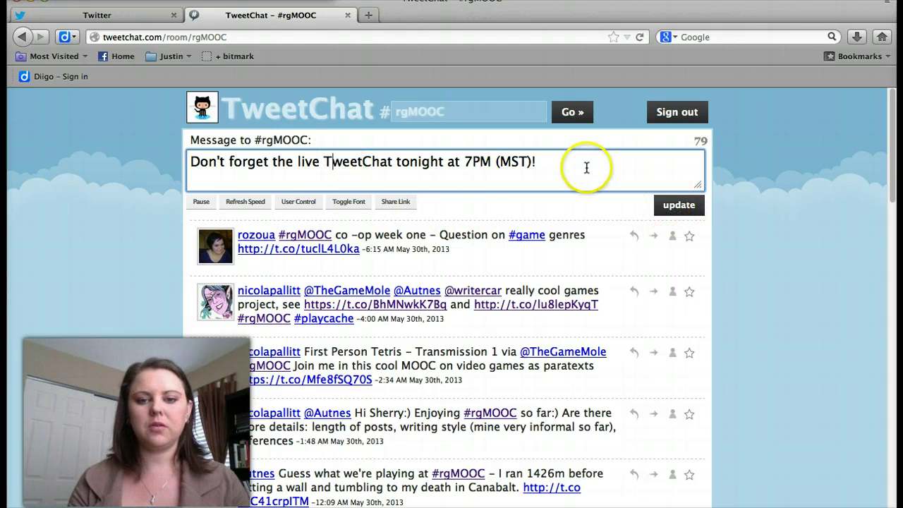
pyautogui.click(670, 209)
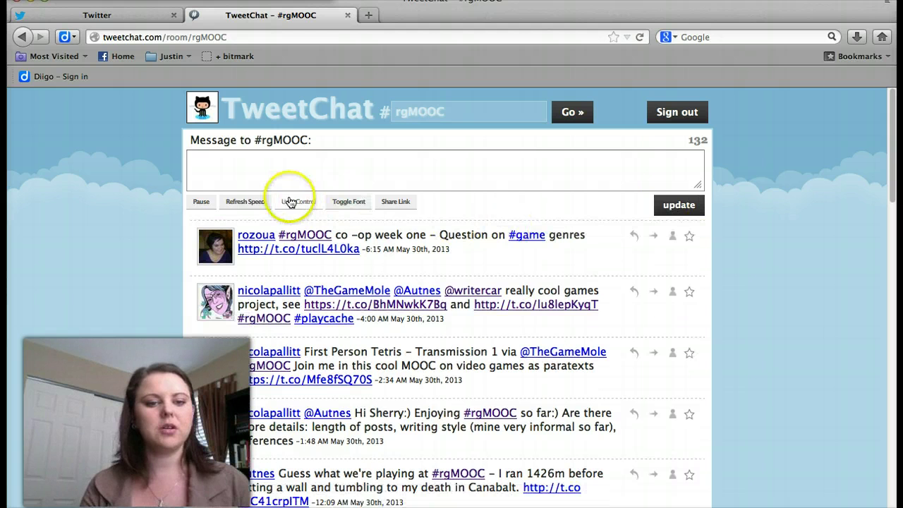
# Set Refresh Speed to refresh every 6 seconds with its slider
pyautogui.click(247, 203)
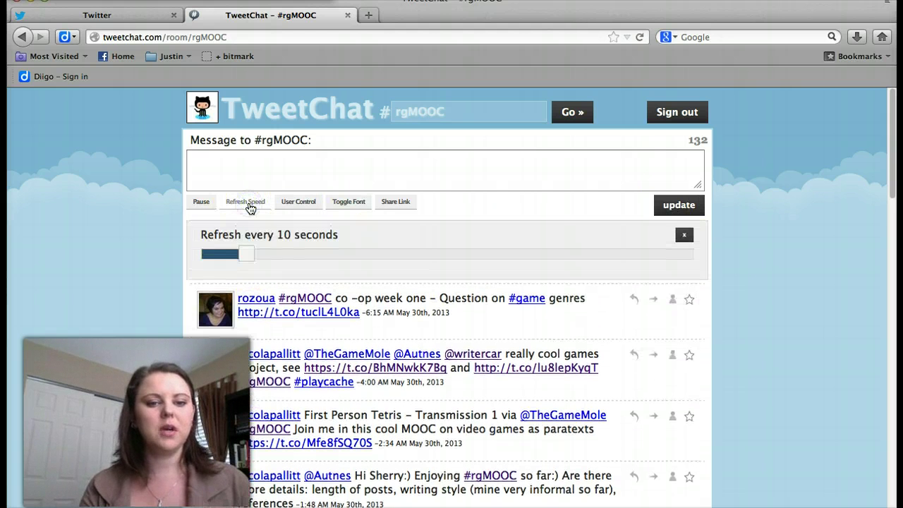
pyautogui.moveTo(242, 254); pyautogui.dragTo(209, 252)
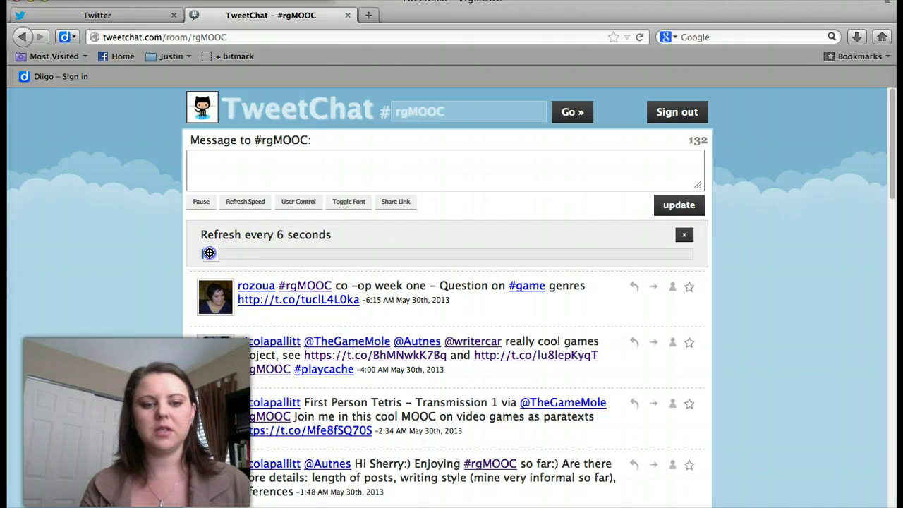